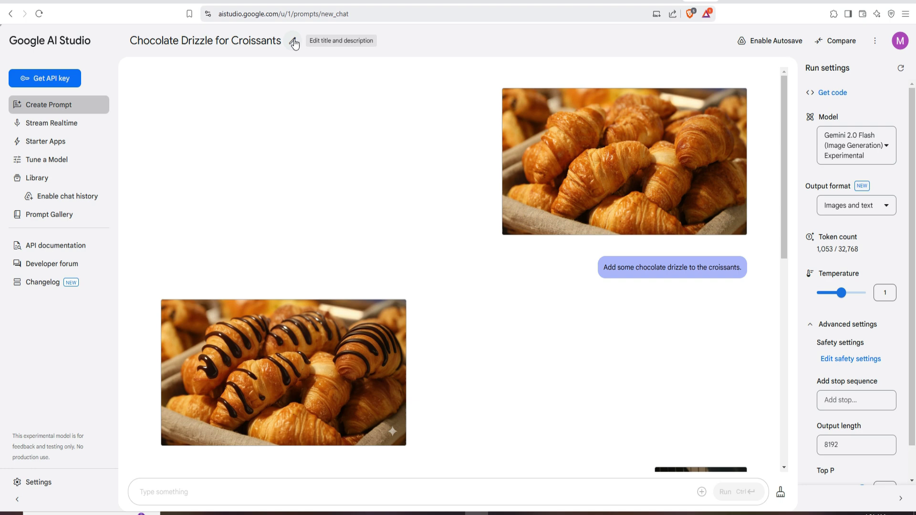
Step: Look over the generated portrait at full size, then scroll through the chat
mouse_move(642, 261)
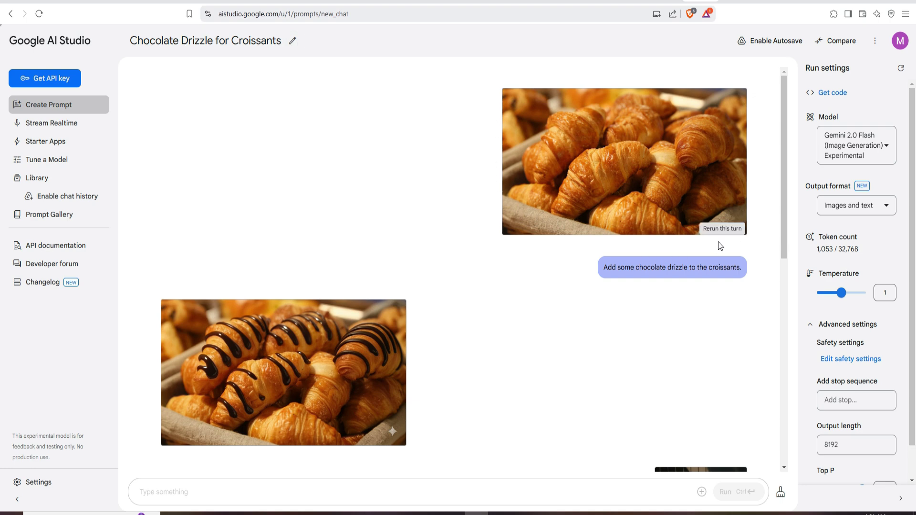
scroll(732, 291, "down", 3)
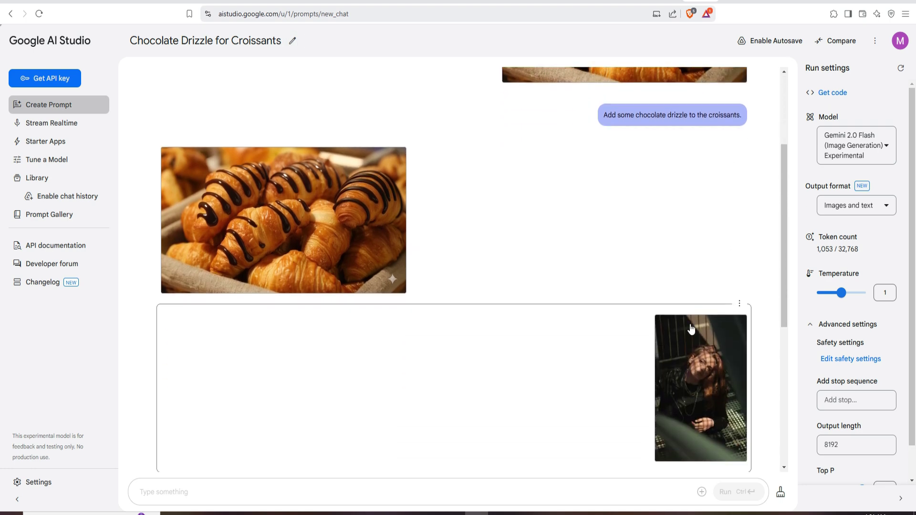
left_click(703, 347)
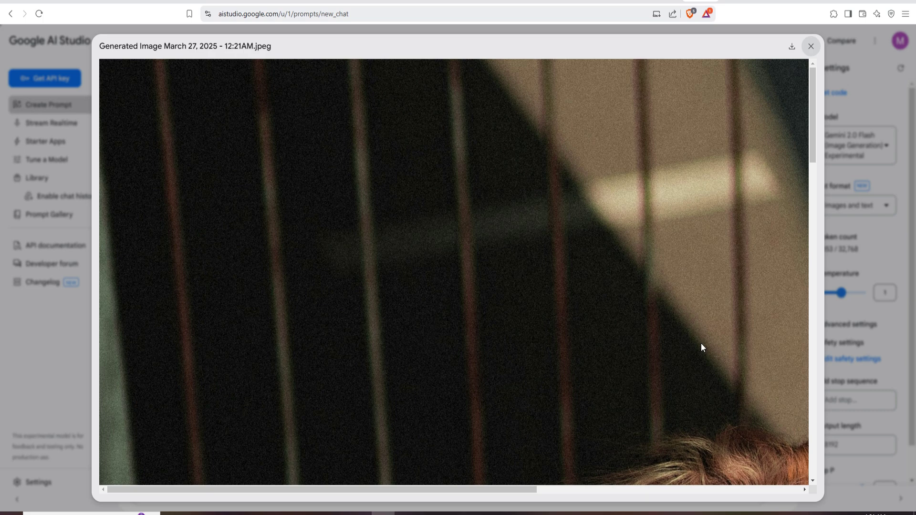
scroll(677, 248, "down", 5)
scroll(680, 251, "down", 5)
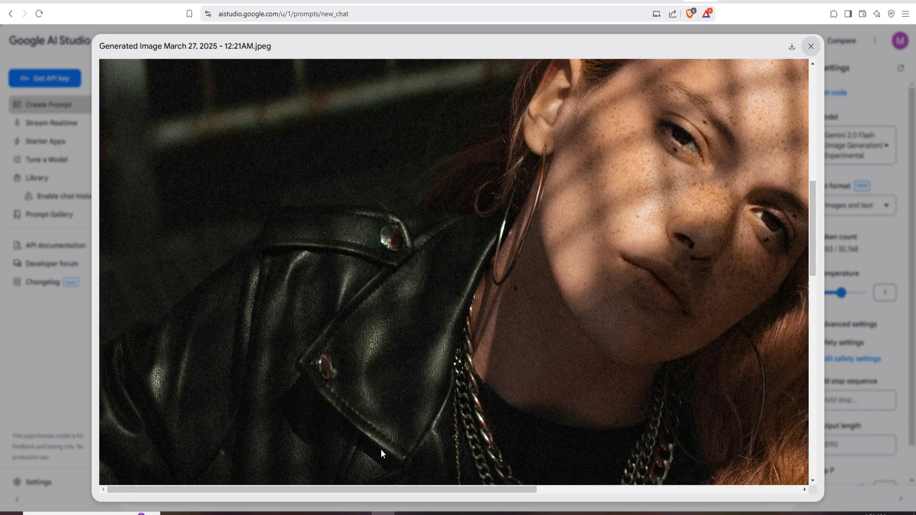
left_click_drag(360, 488, 511, 487)
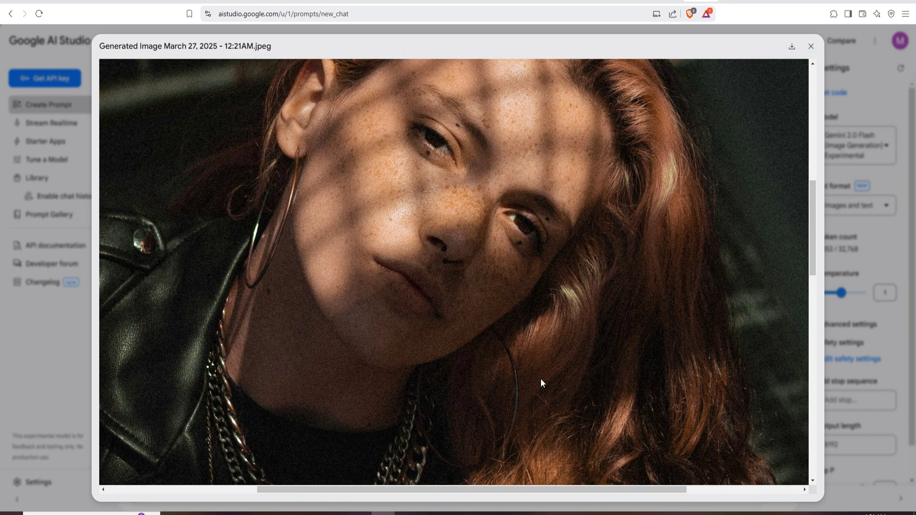
scroll(542, 381, "up", 3)
scroll(541, 382, "down", 1)
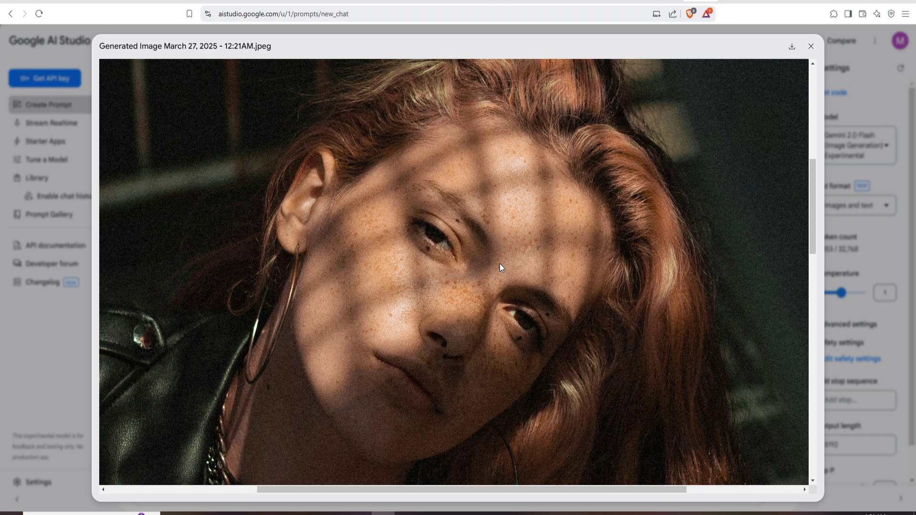
scroll(500, 264, "down", 1)
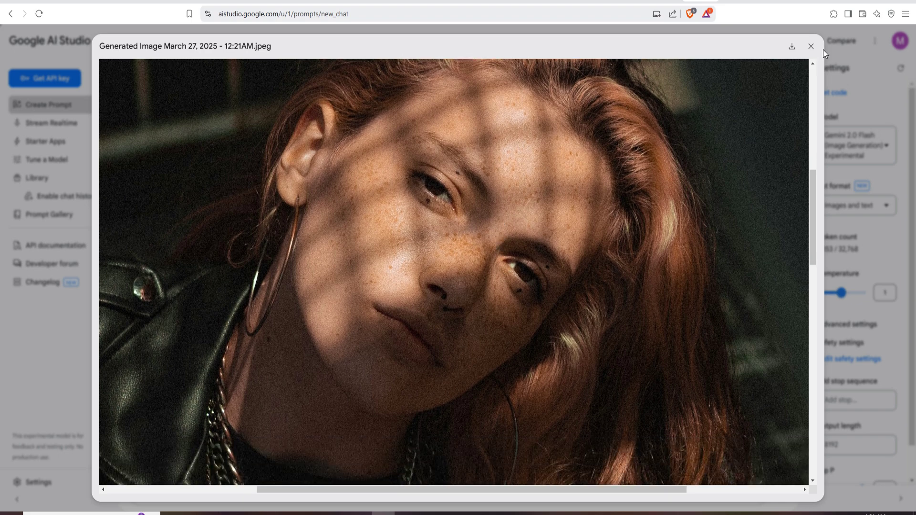
left_click(810, 46)
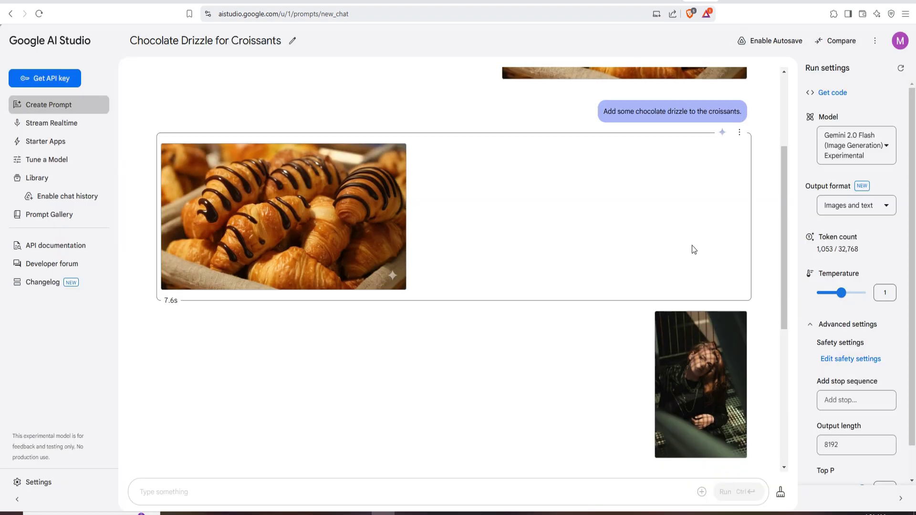
scroll(692, 245, "down", 2)
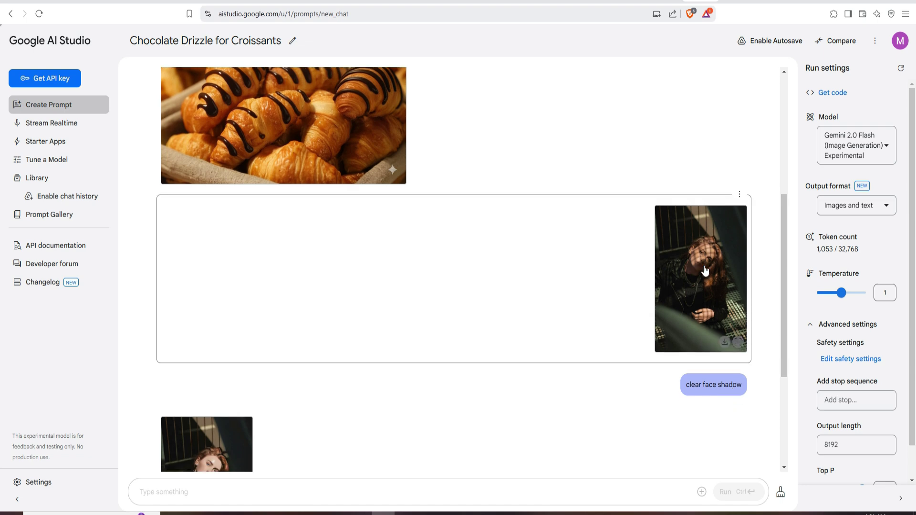
scroll(706, 270, "down", 4)
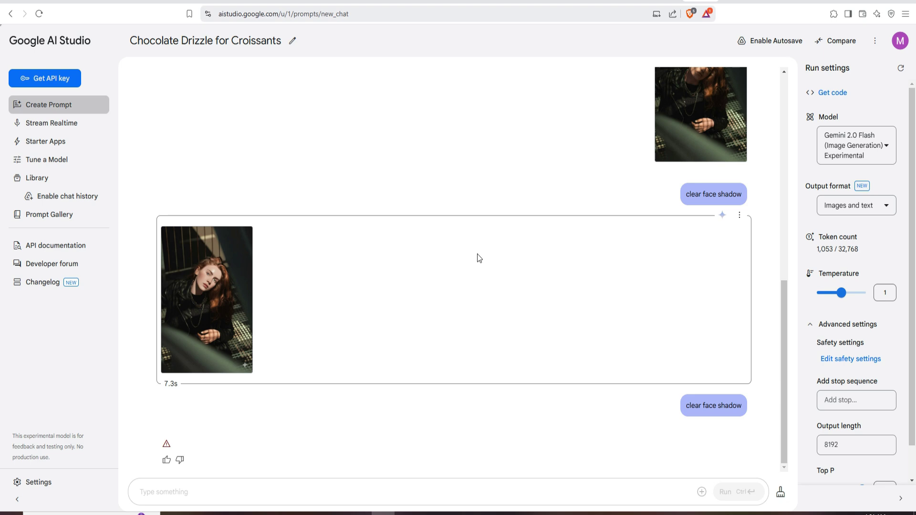
Step: Download the shadow-free portrait as a JPEG into Downloads, then reload for an Untitled prompt
left_click(208, 277)
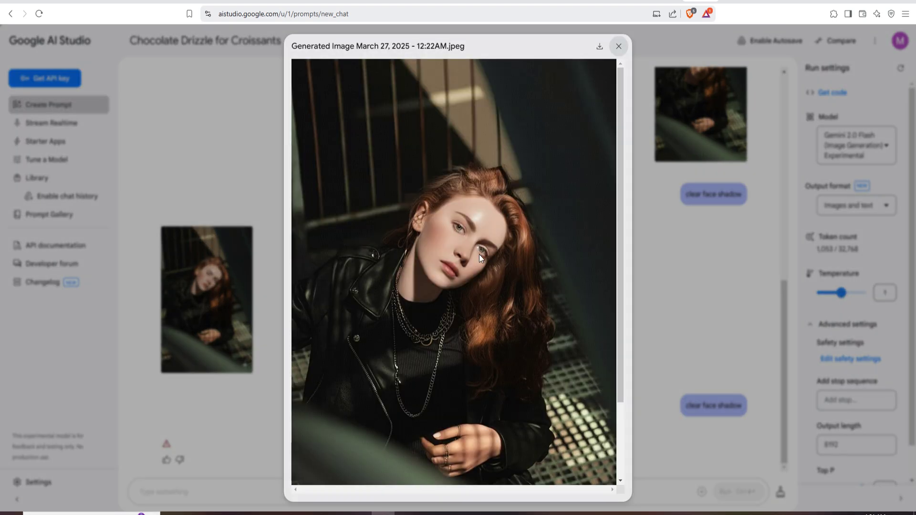
scroll(482, 248, "down", 2)
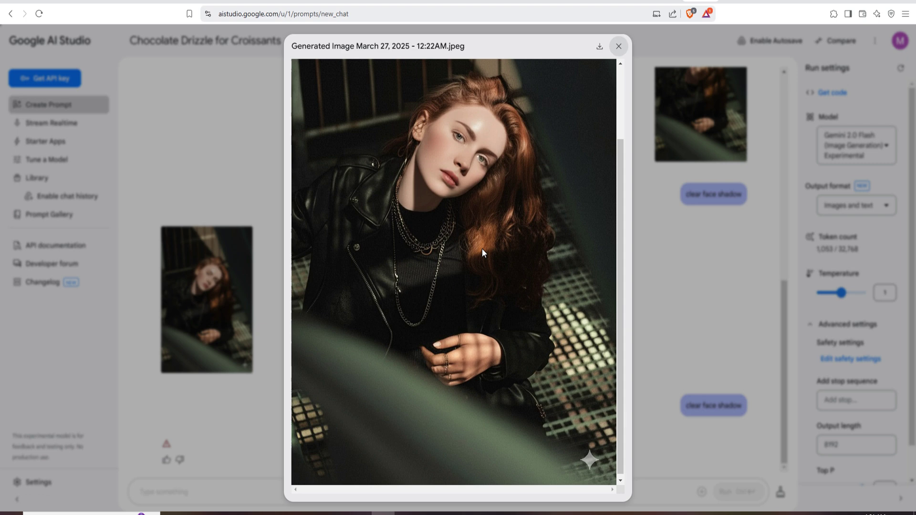
scroll(482, 248, "up", 2)
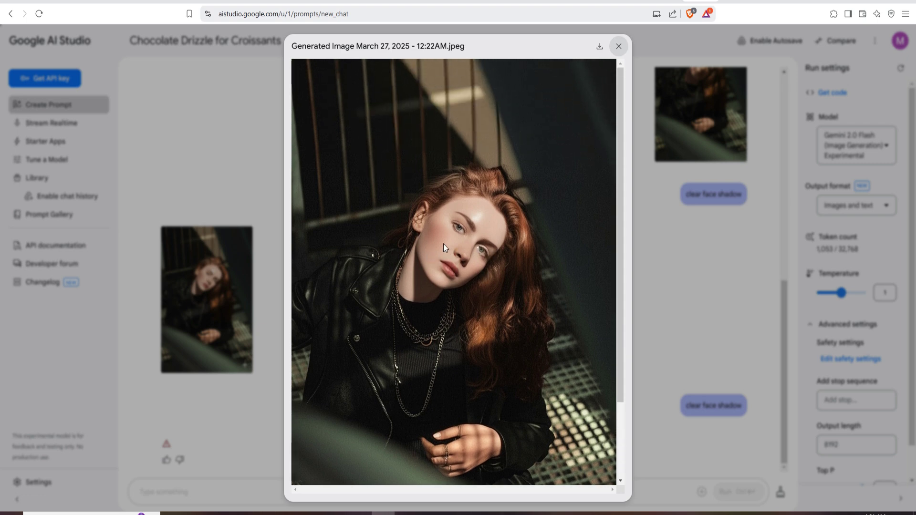
left_click(600, 48)
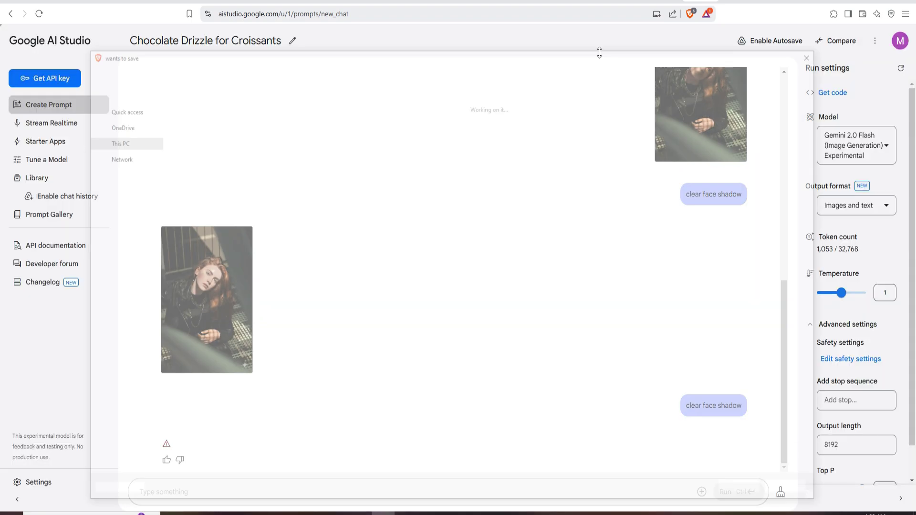
left_click(748, 493)
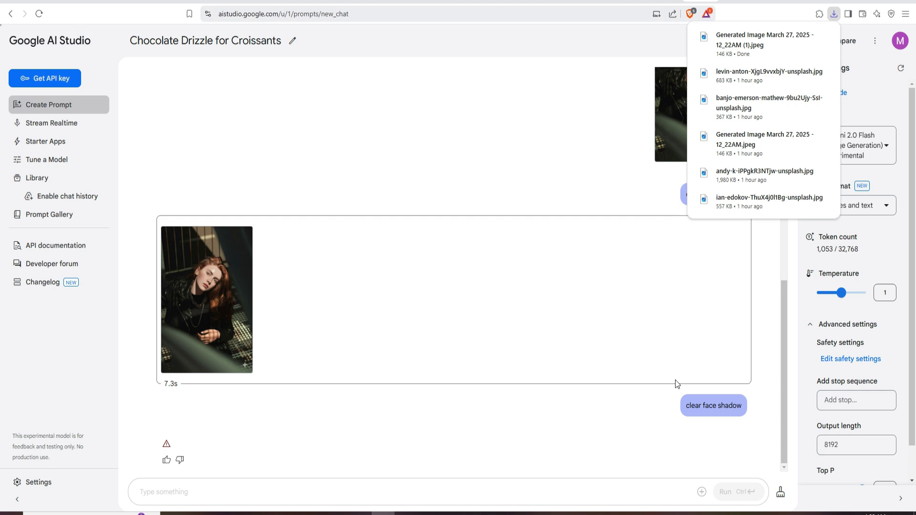
key("F5")
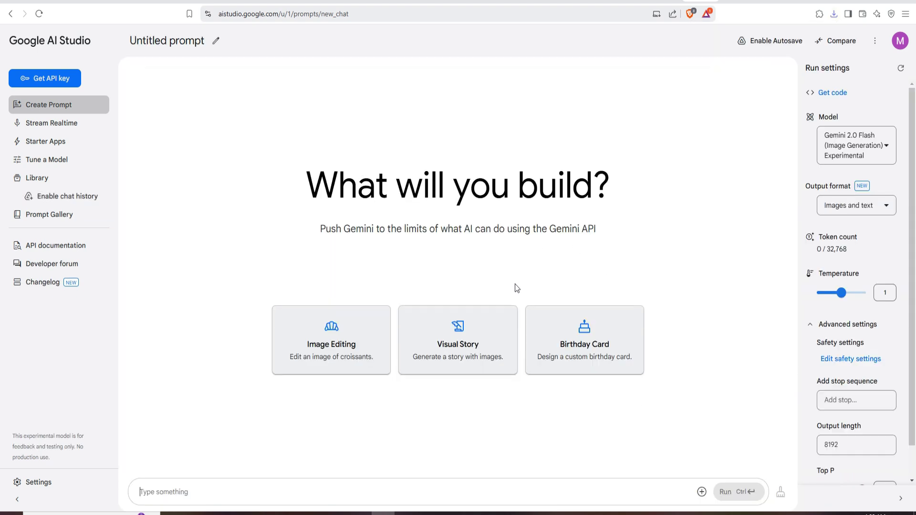
Step: Run the croissant Image Editing example for chocolate-drizzled croissants, then show the media-attachment options
left_click(314, 334)
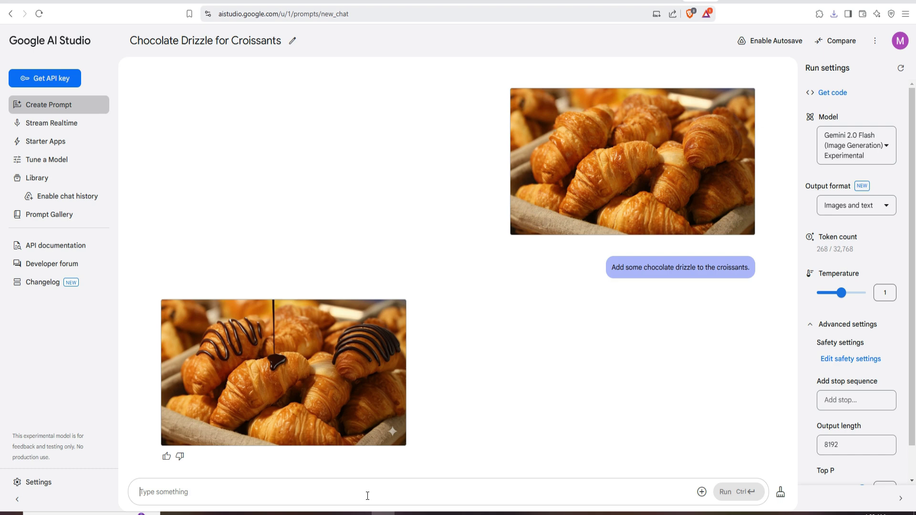
left_click(701, 492)
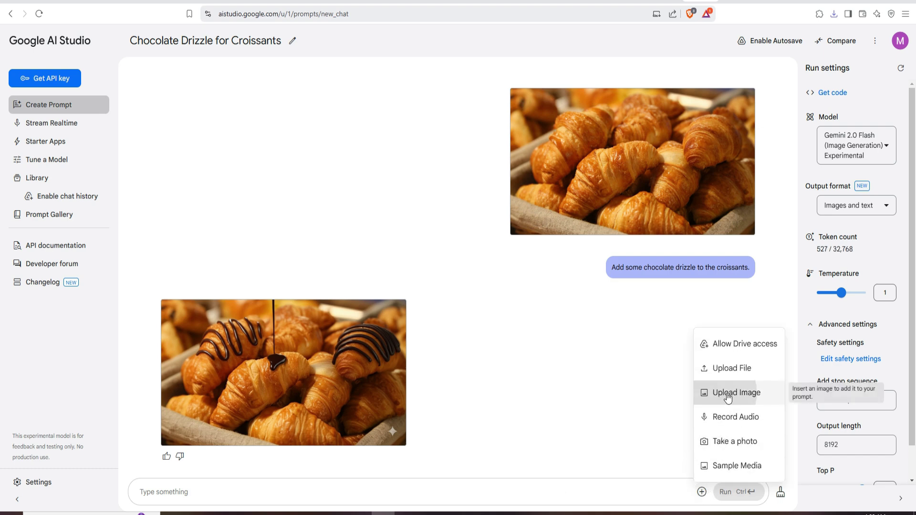
Step: Attach the dark-room portrait of a woman from Downloads and enter the prompt 'clear face shadow'
left_click(725, 394)
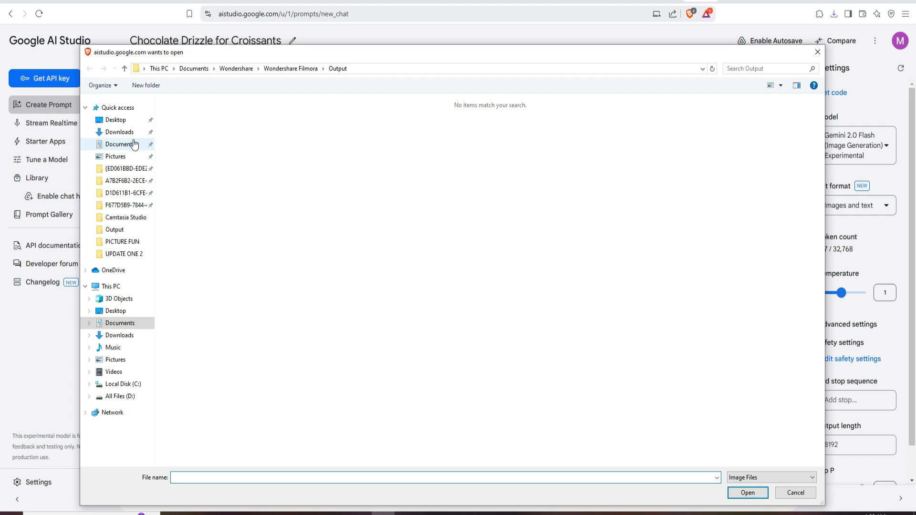
left_click(125, 132)
left_click(363, 180)
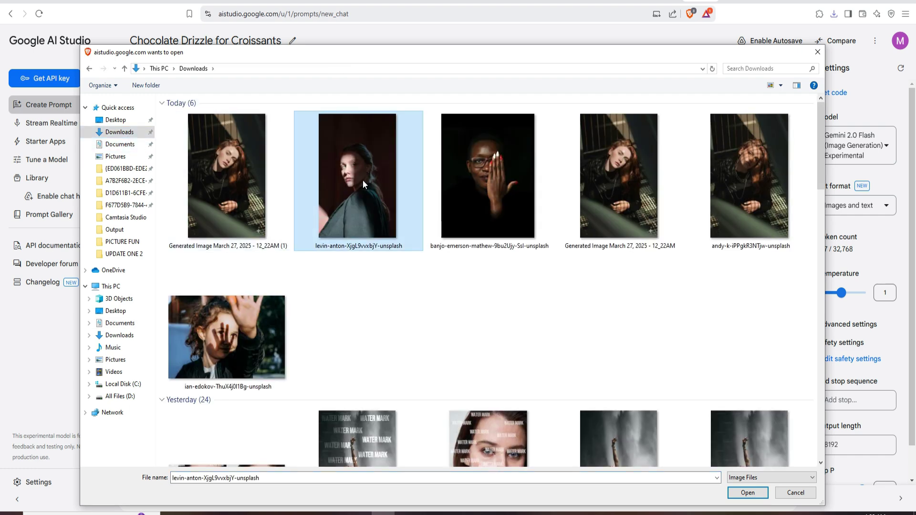
left_click(746, 493)
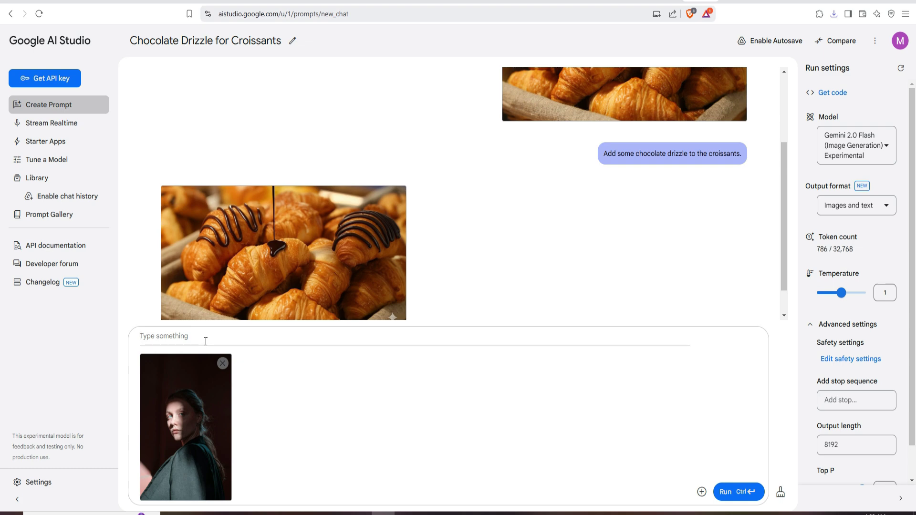
type("clear face shadow")
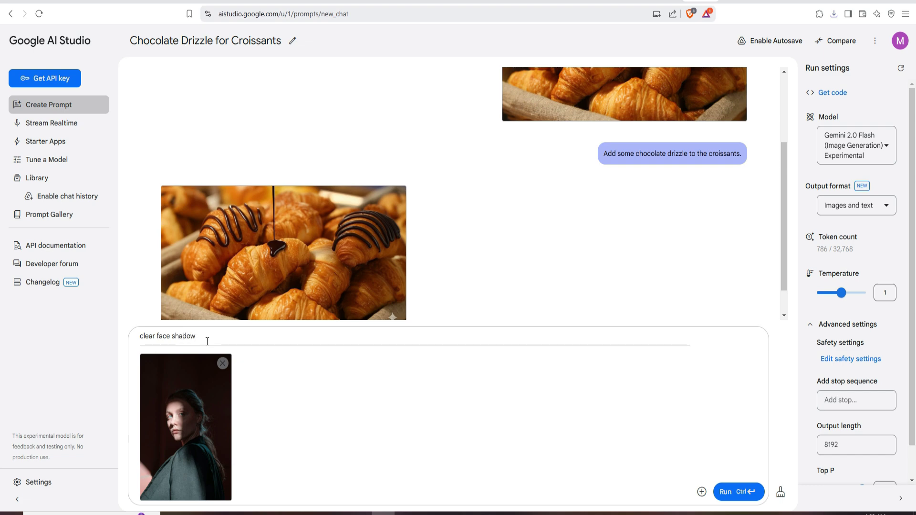
Step: Run the 'clear face shadow' prompt and view the returned portrait enlarged
left_click(738, 493)
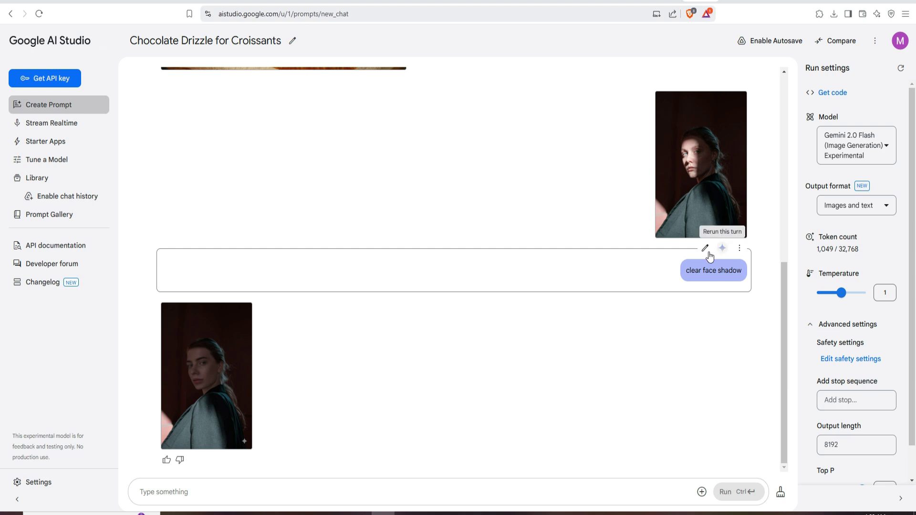
left_click(182, 380)
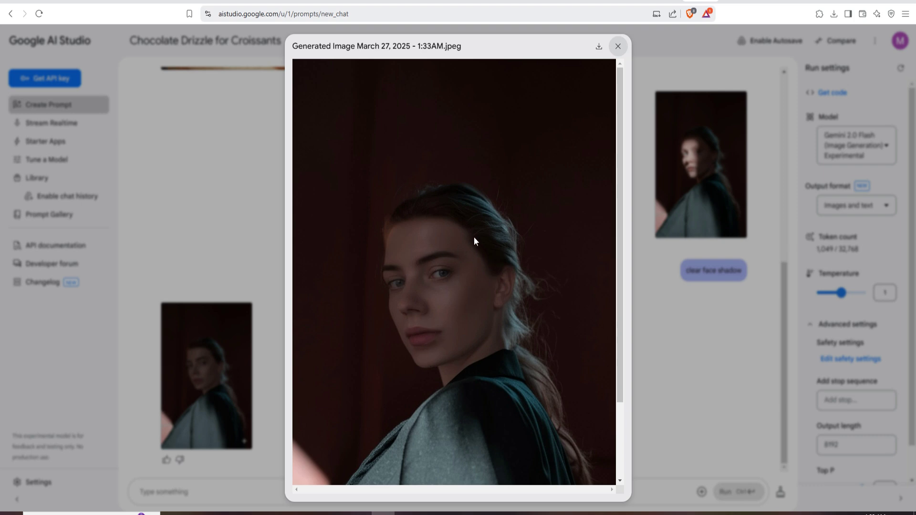
left_click(618, 46)
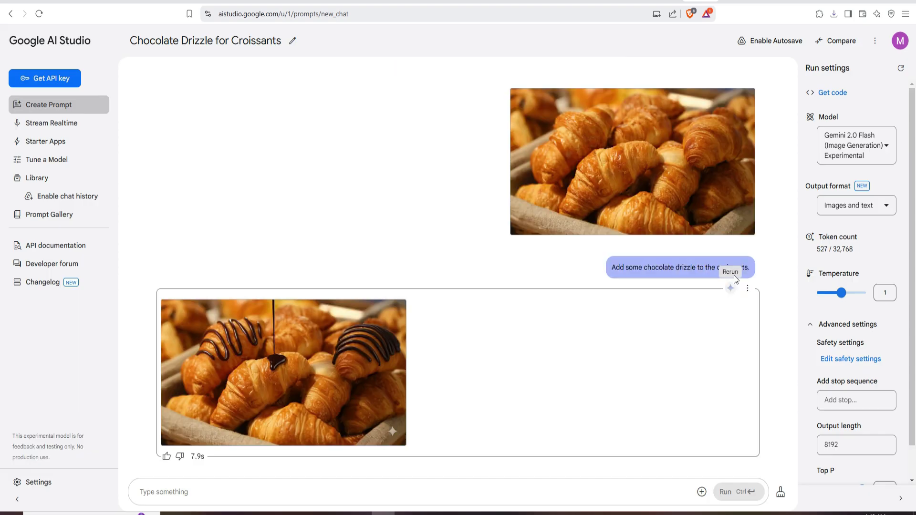
Step: Attach the young man's dappled-light portrait and enter the prompt 'clear face shadow'
left_click(701, 492)
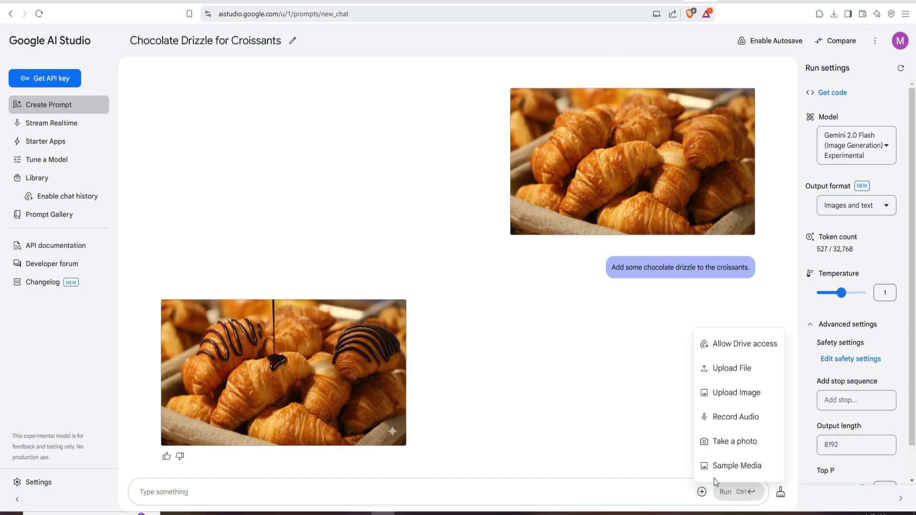
left_click(730, 393)
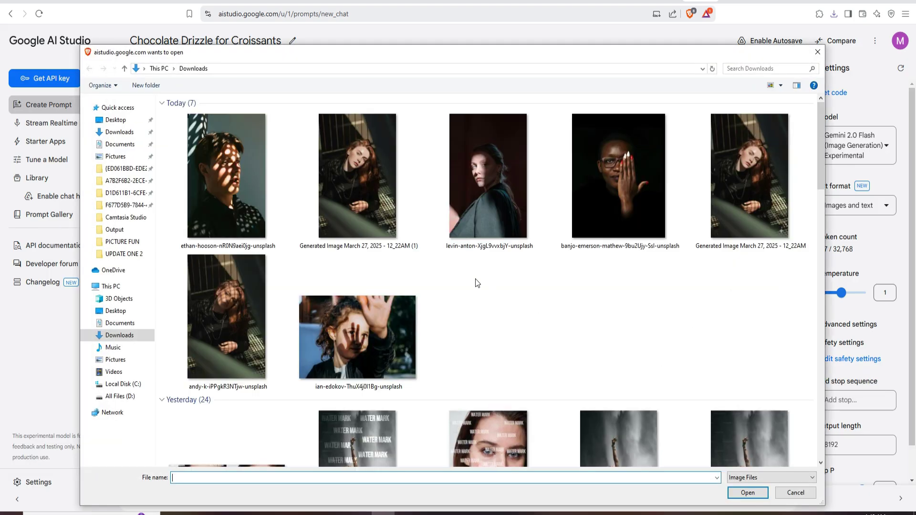
left_click(238, 196)
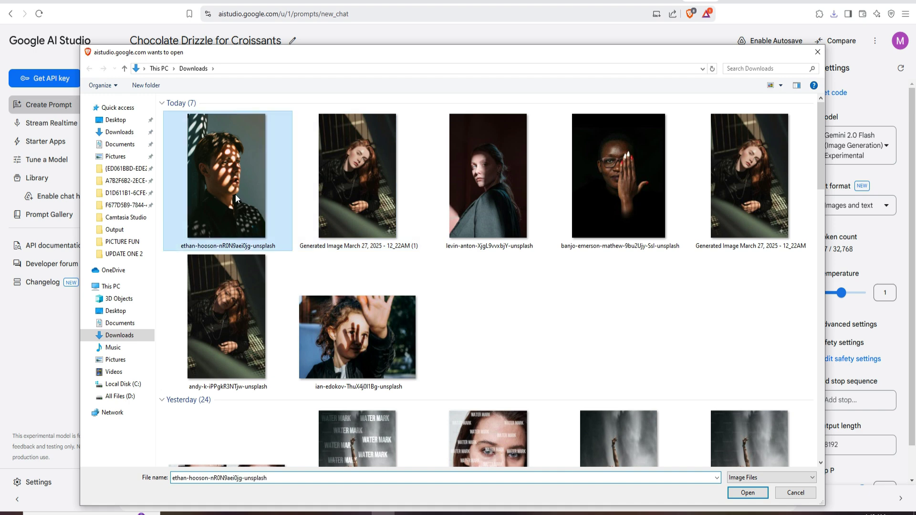
left_click(742, 491)
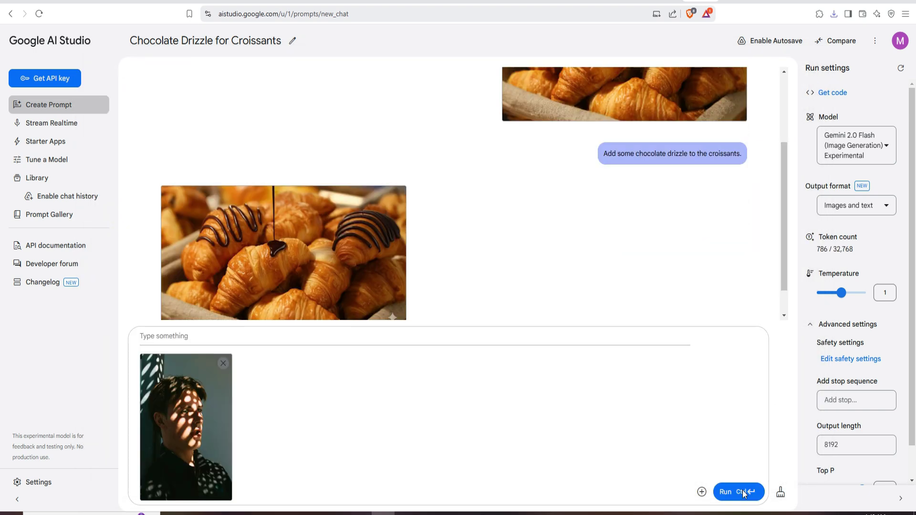
left_click(174, 342)
type("clear face shadow")
Step: Run the prompt, check the shadow-cleared portrait enlarged, then rerun the 'clear face shadow' reply
left_click(744, 493)
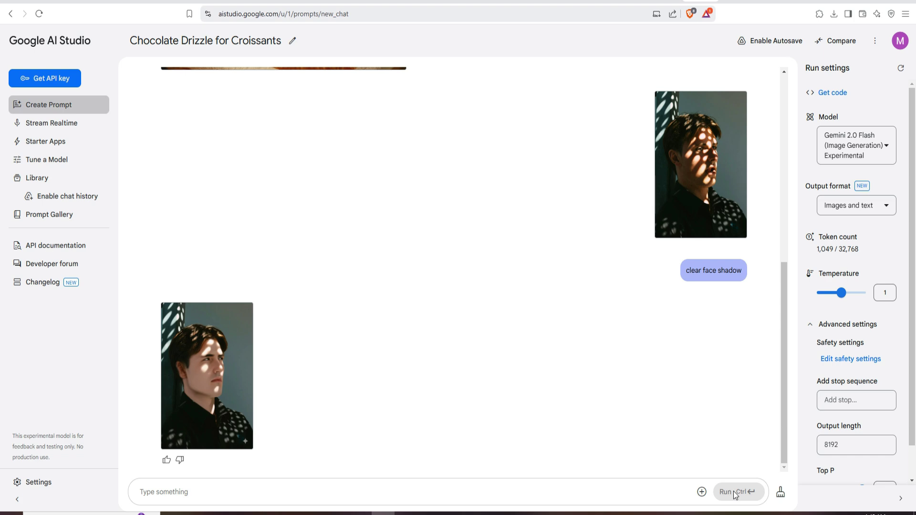
left_click(224, 379)
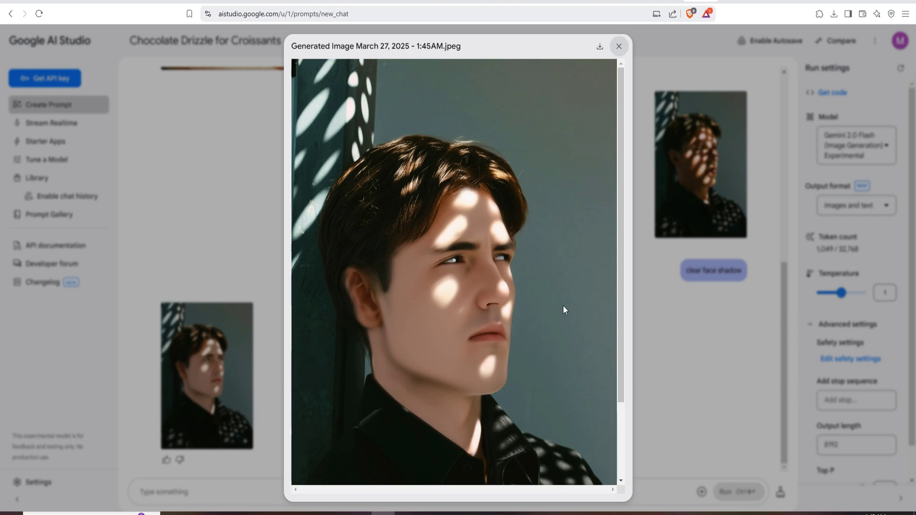
left_click(619, 47)
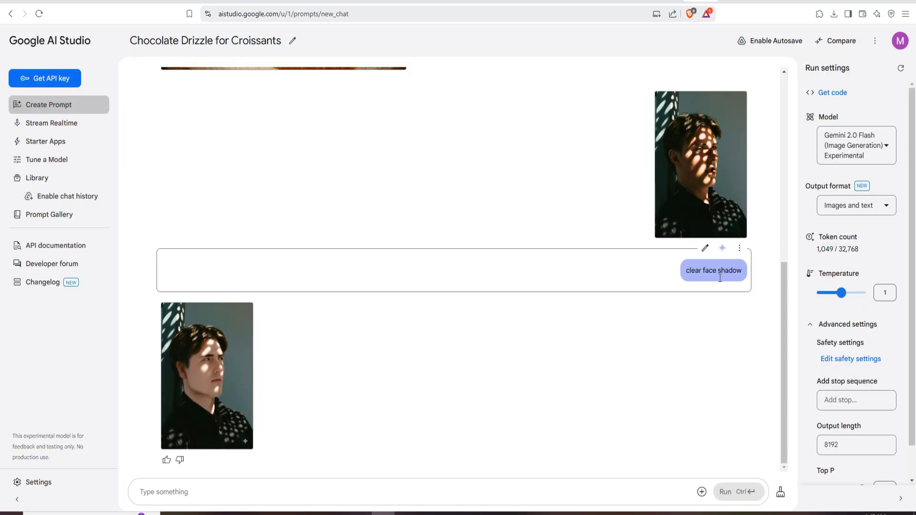
left_click(721, 248)
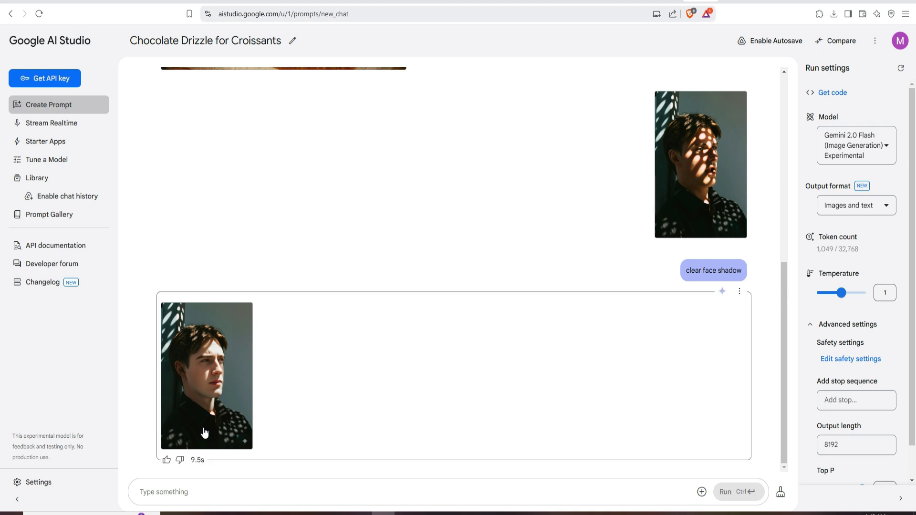
Step: Preview the 6.6s shadow-free portrait enlarged, then rerun the 'clear face shadow' reply
left_click(225, 364)
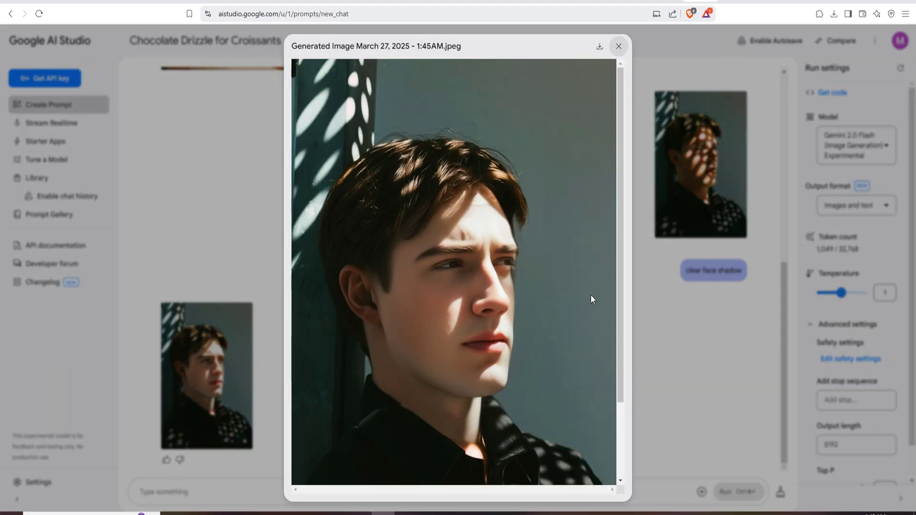
left_click(618, 46)
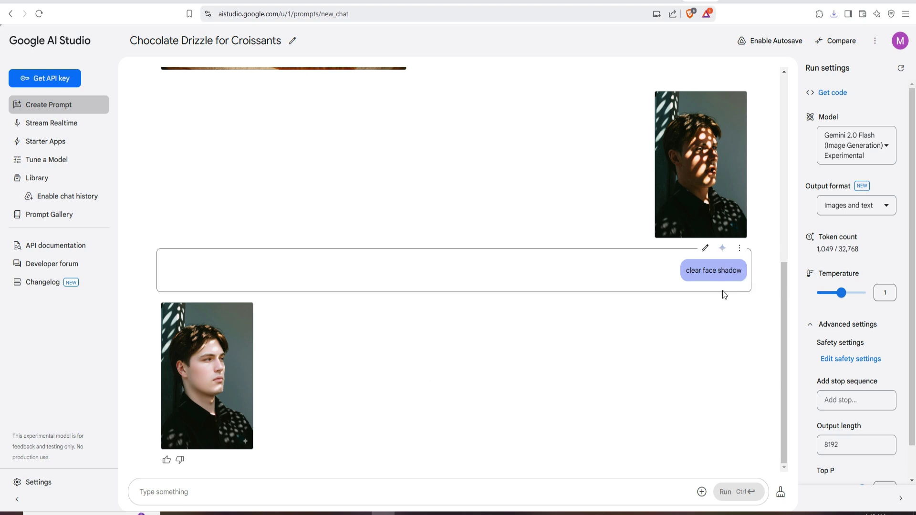
left_click(723, 292)
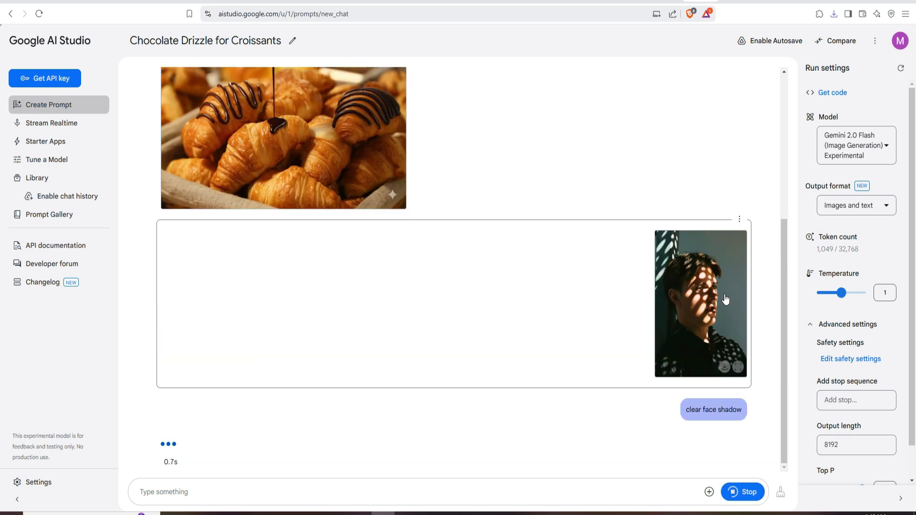